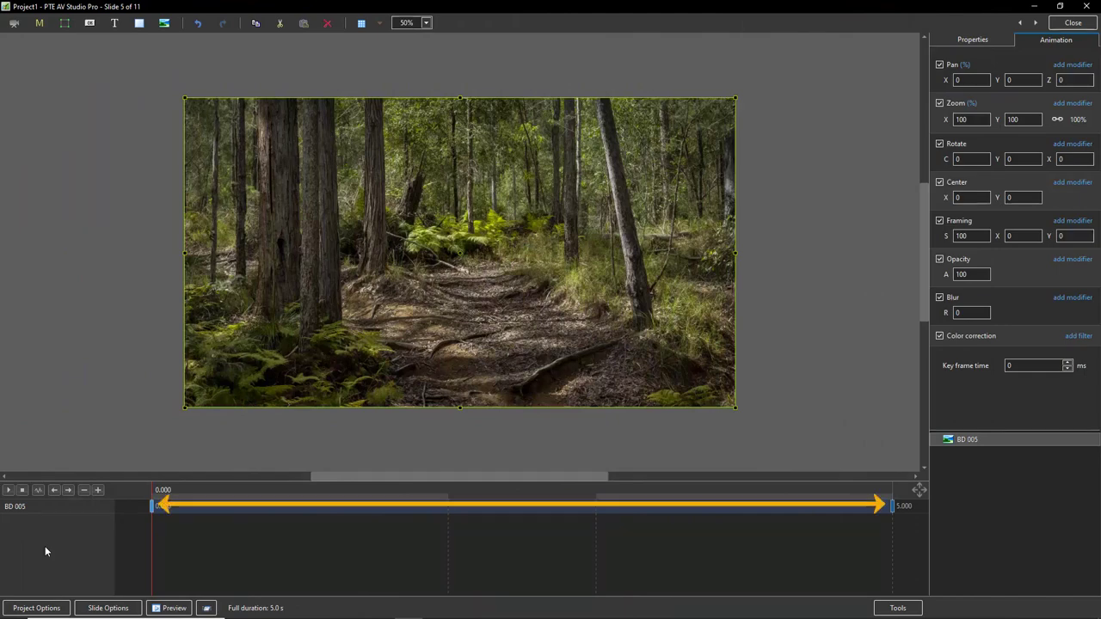
Step: Play the current slide's animation preview
key("space")
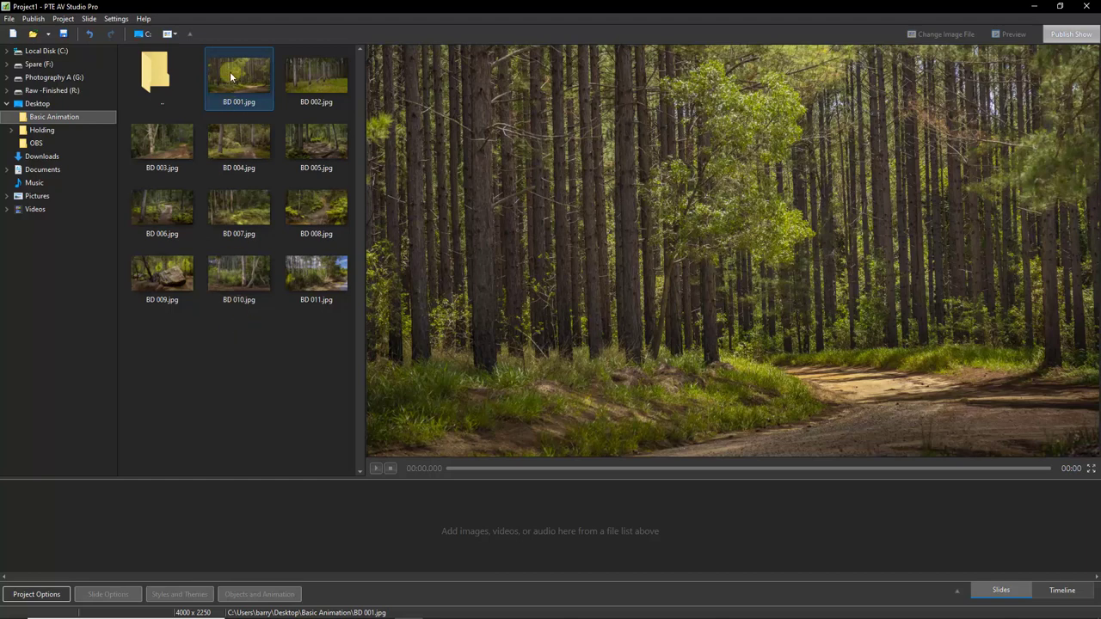
Step: Drag photos BD 001–BD 011 into the slide list as slides 1–11, then select slide 1
left_click(321, 273, "shift")
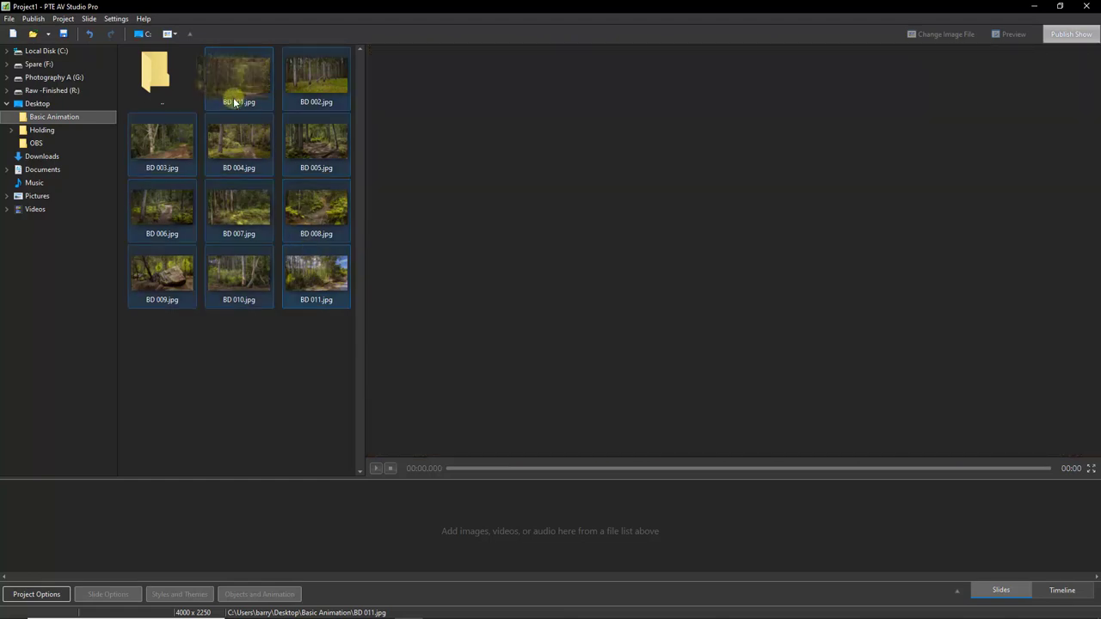
left_click_drag(236, 102, 69, 549)
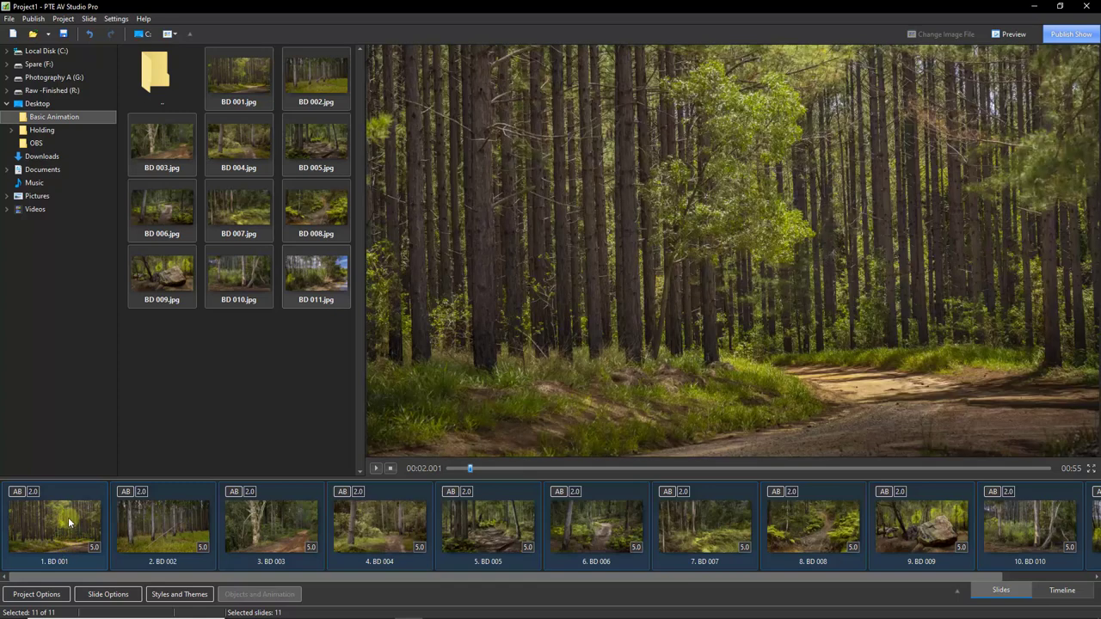
left_click(69, 516)
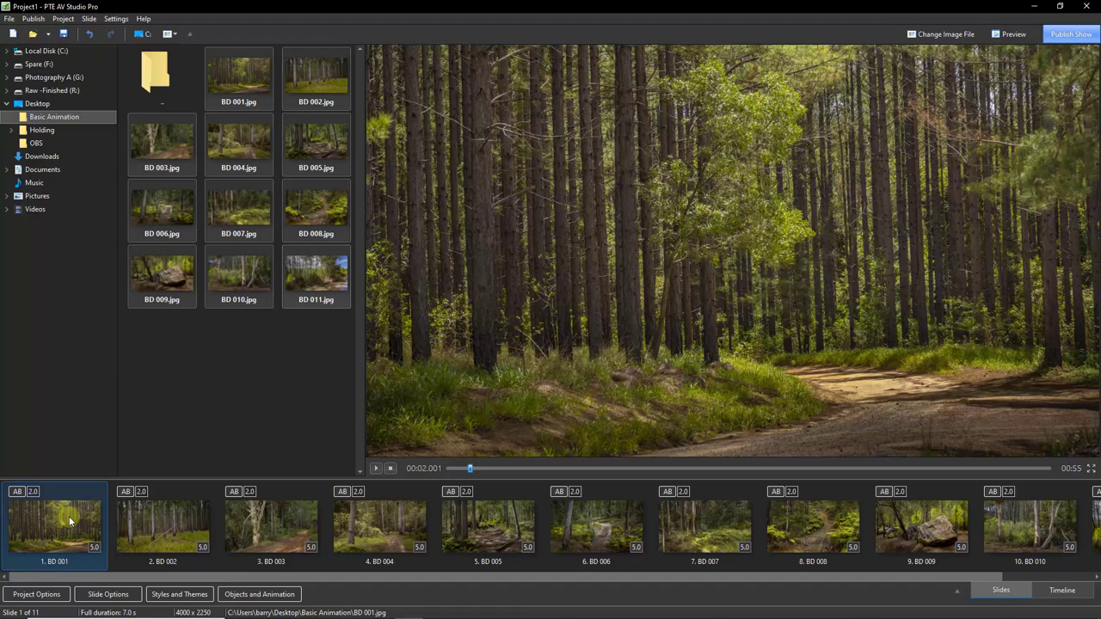
Step: Open BD 002's Objects and Animation editor and add a key frame at 7.000 seconds
left_click(172, 532)
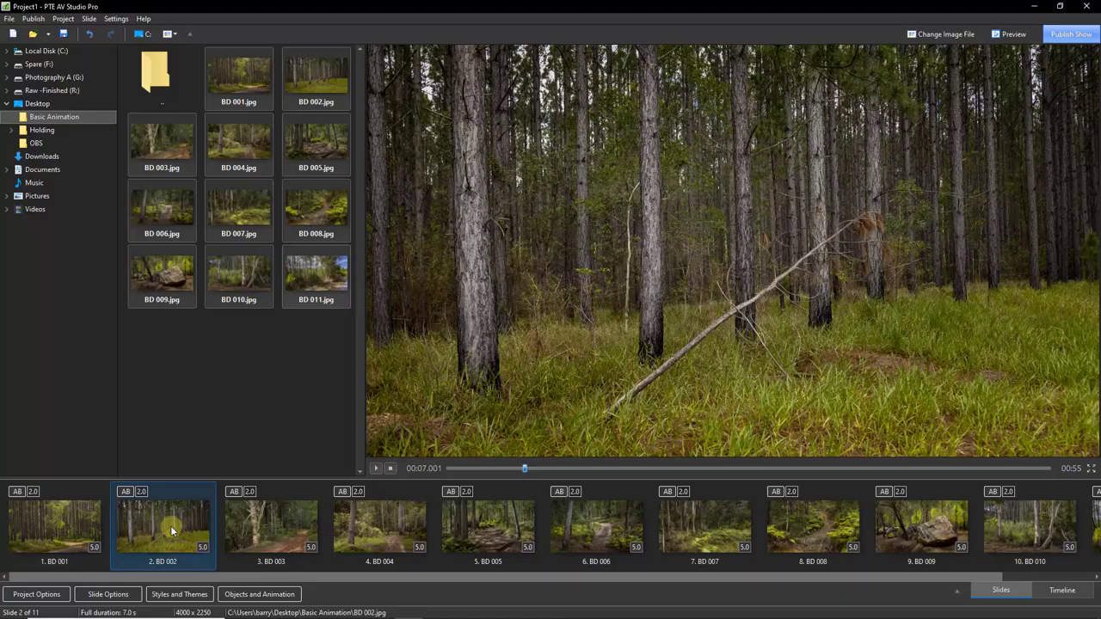
left_click(261, 596)
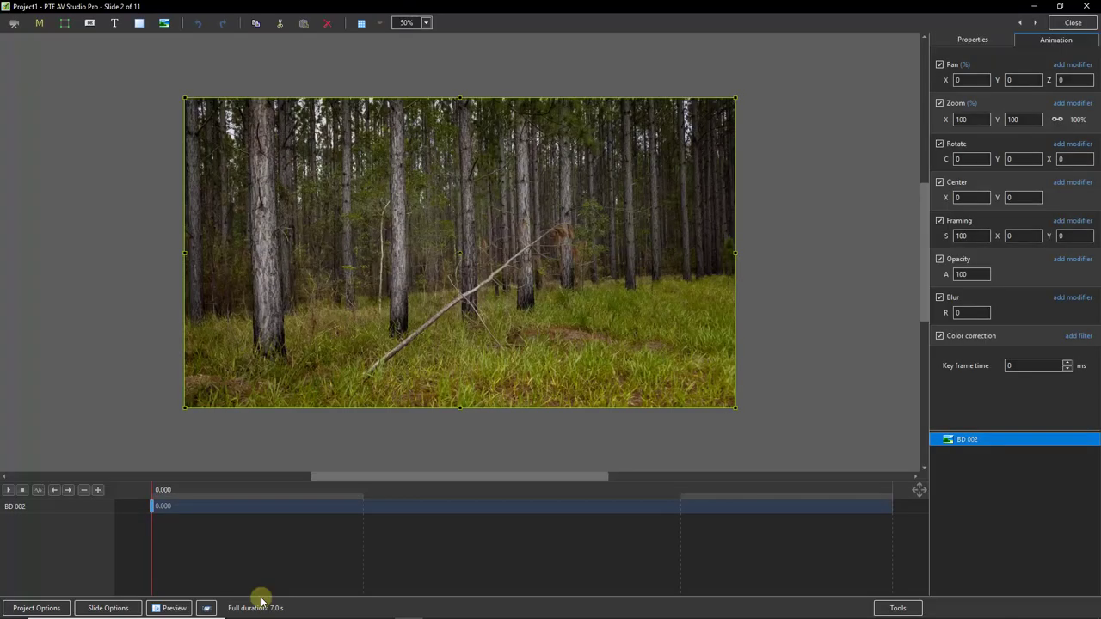
right_click(152, 507)
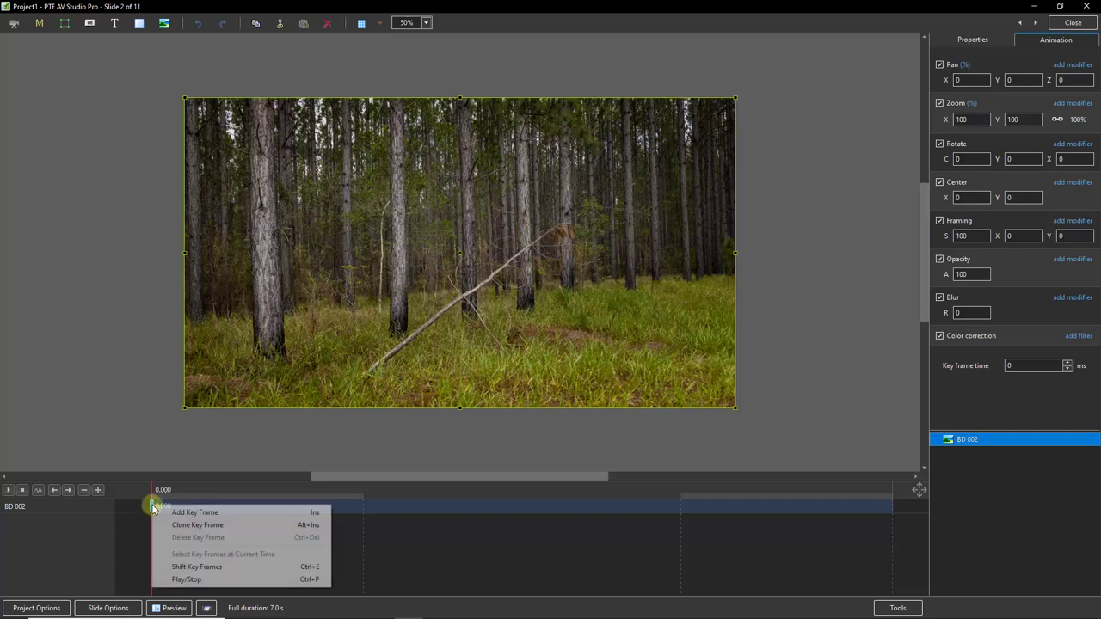
left_click(321, 514)
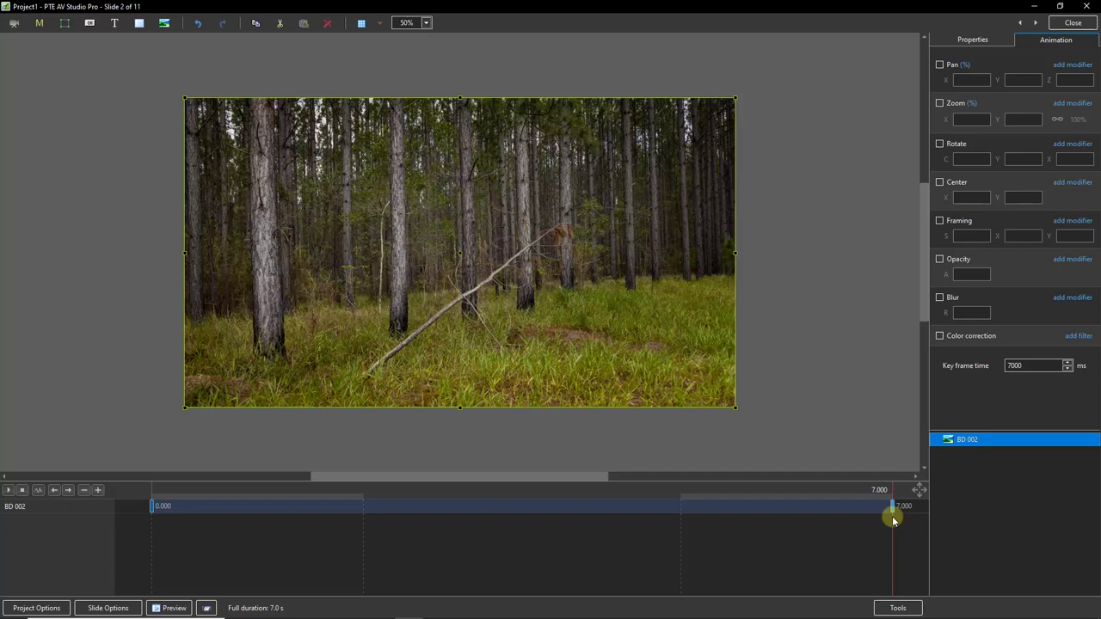
Step: Enlarge BD 002 to about 119.9% zoom on its 7-second key frame, starting from 100%
left_click(153, 507)
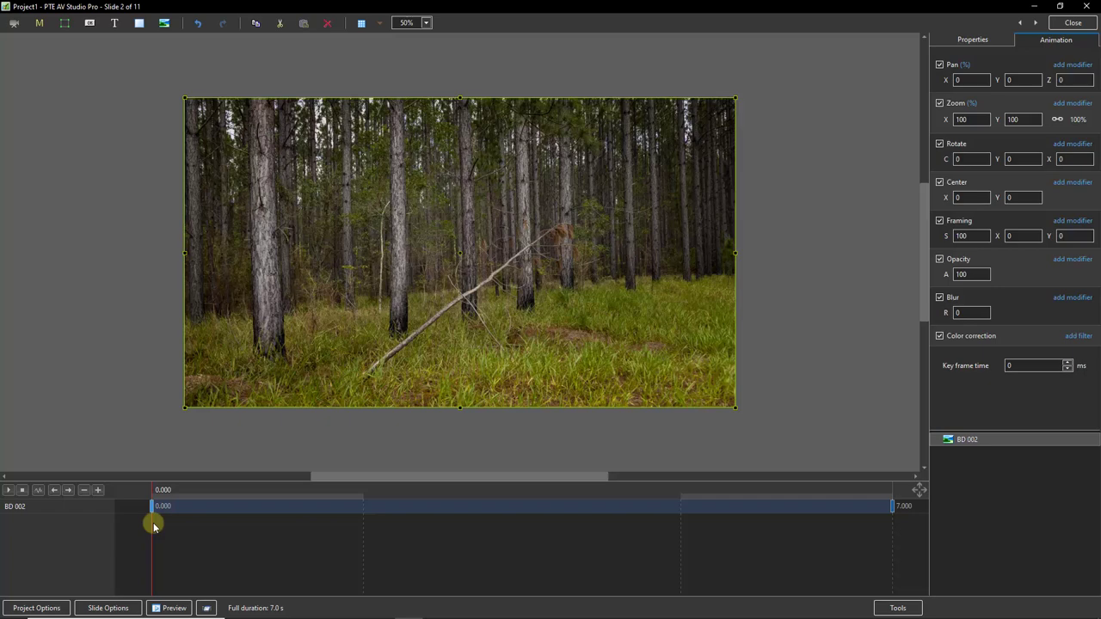
left_click(892, 507)
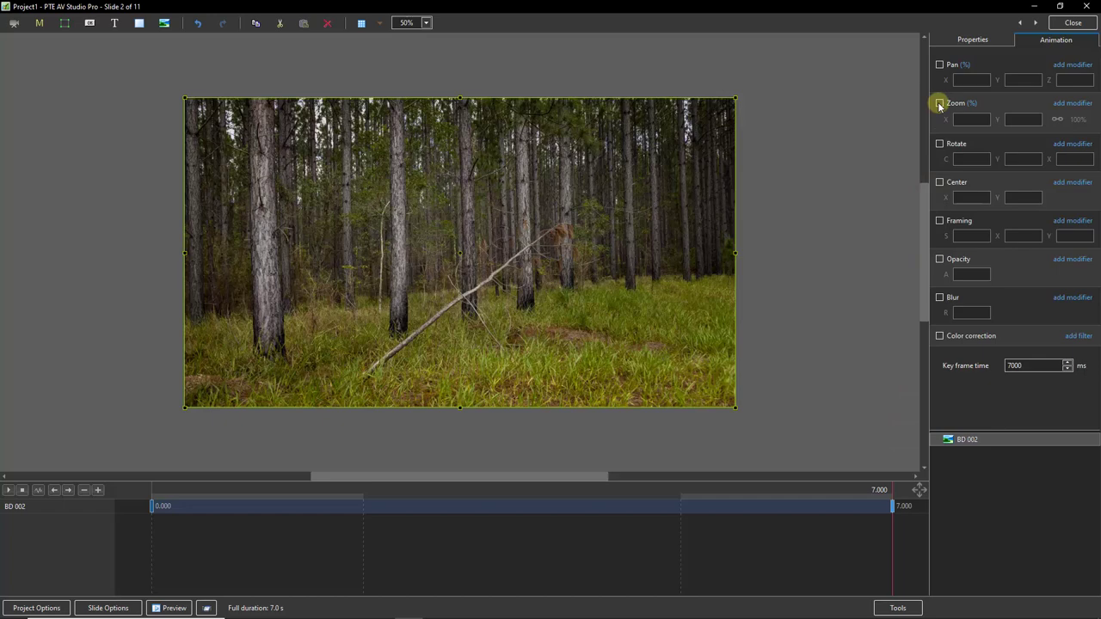
left_click(940, 104)
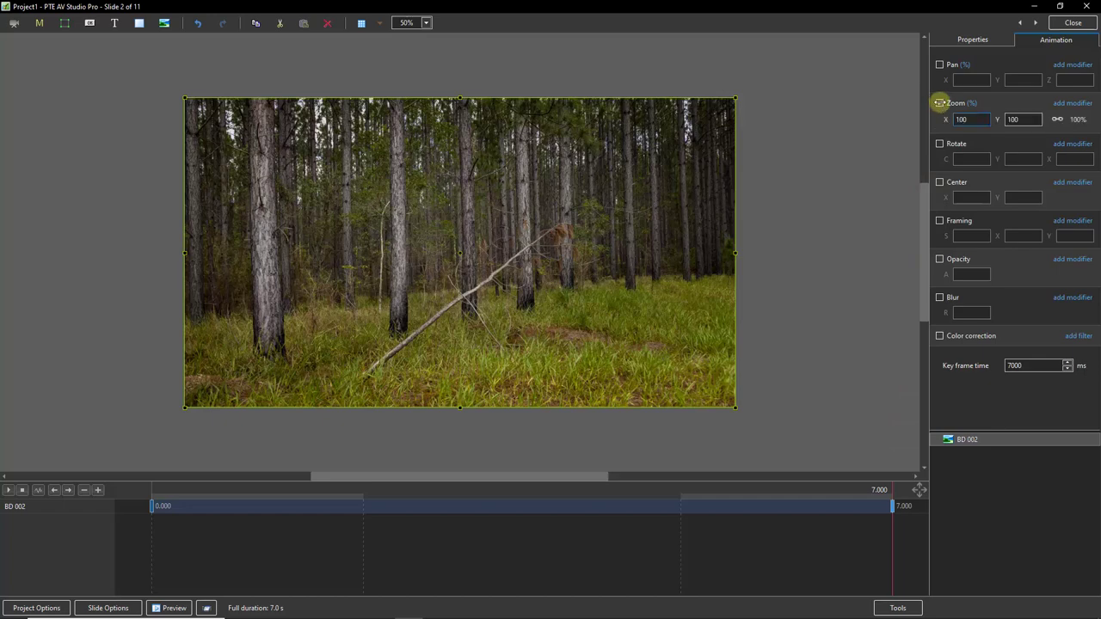
left_click(940, 103)
left_click(939, 103)
left_click_drag(945, 120, 943, 120)
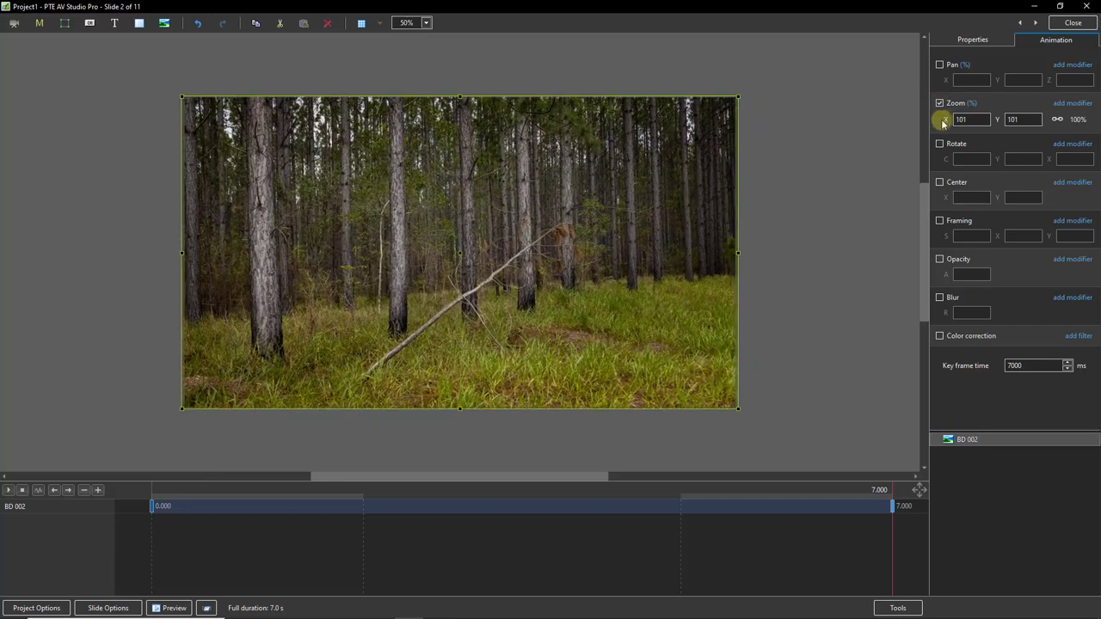
left_click_drag(738, 95, 790, 66)
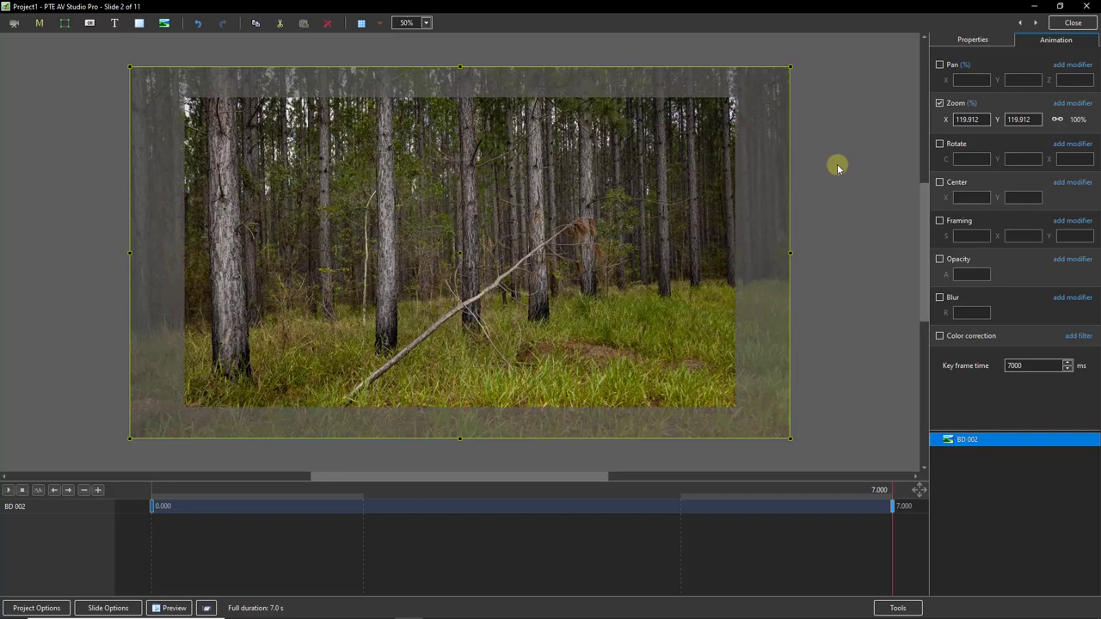
left_click(152, 505)
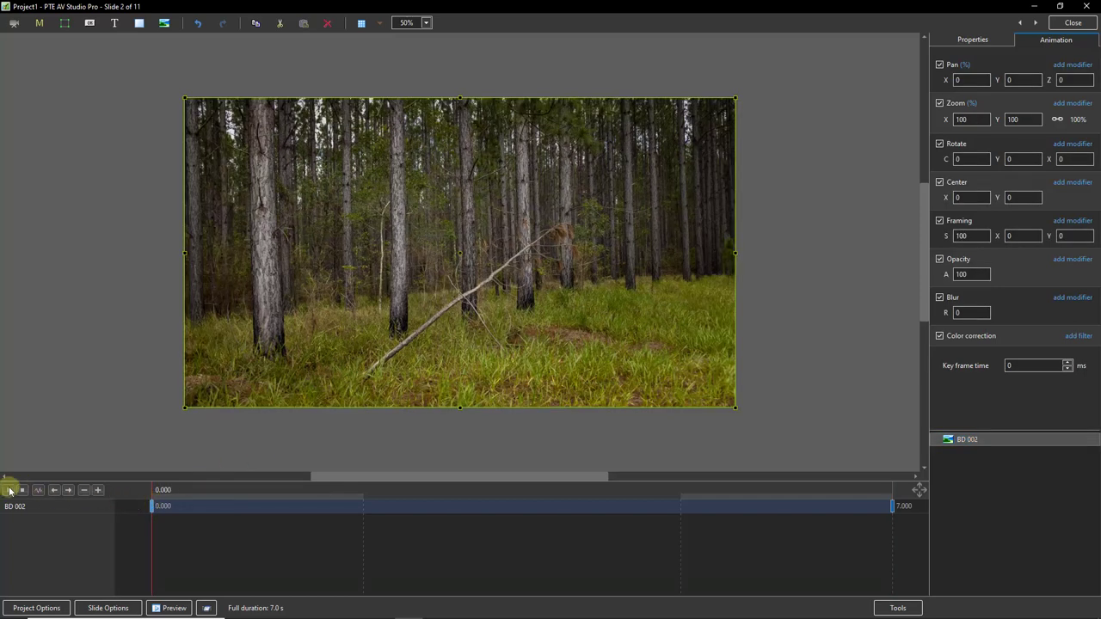
left_click(9, 490)
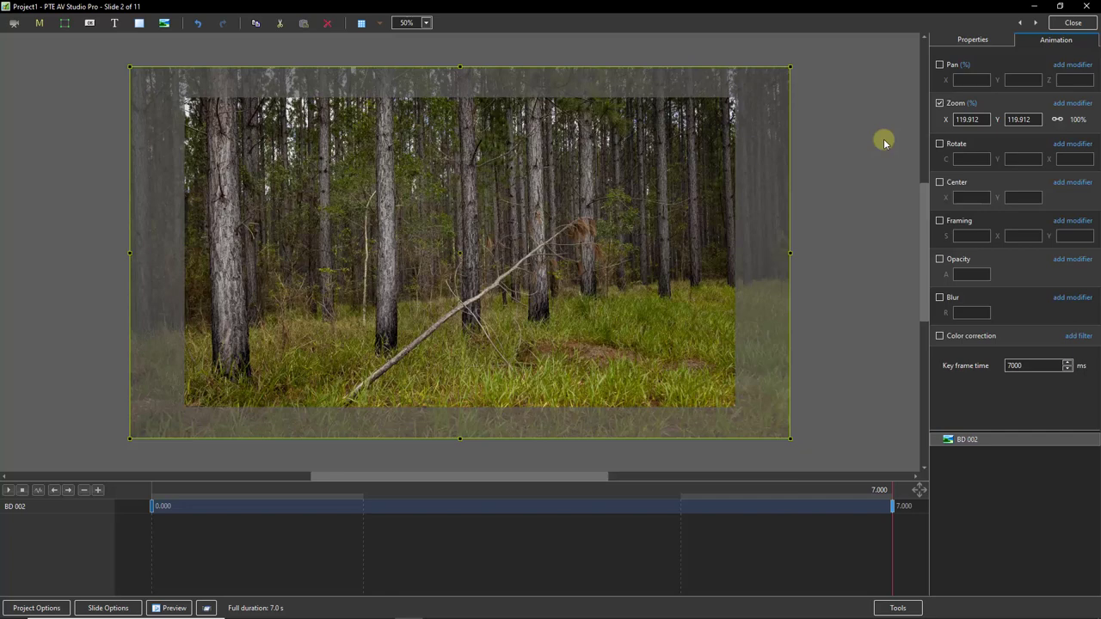
Step: Enter 120 as the Zoom X value on BD 002's 7-second key frame
double_click(981, 118)
type("1")
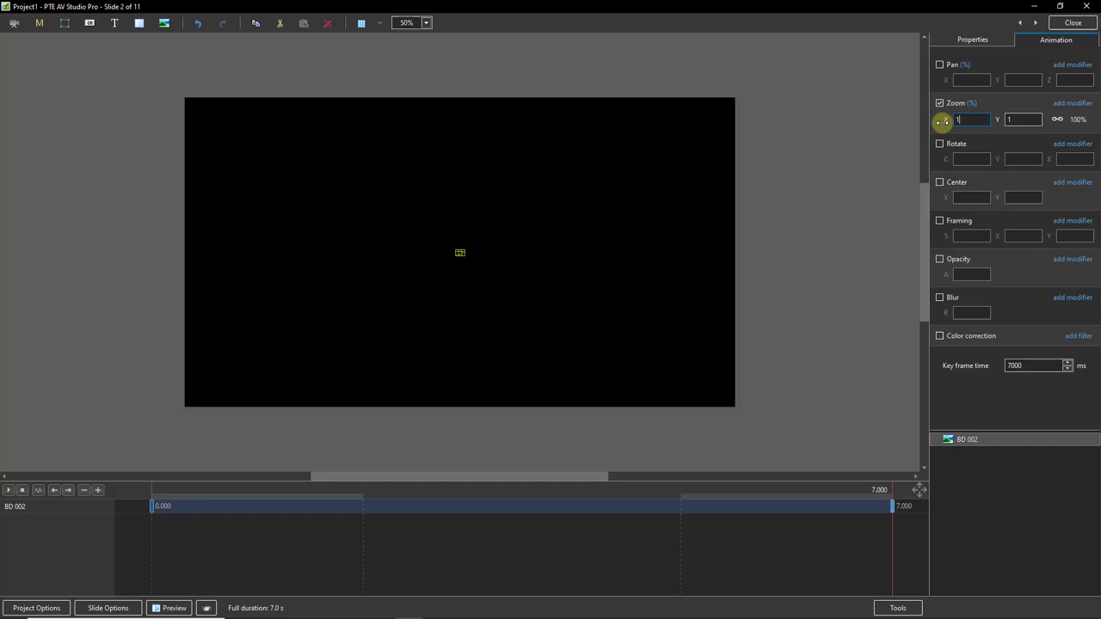
type("20")
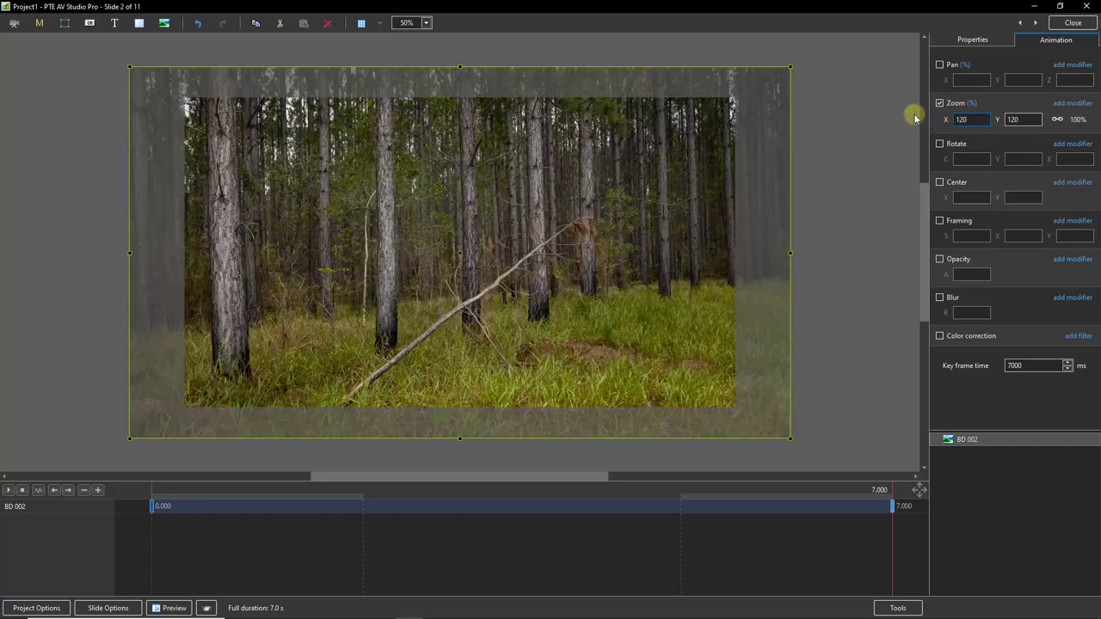
double_click(955, 126)
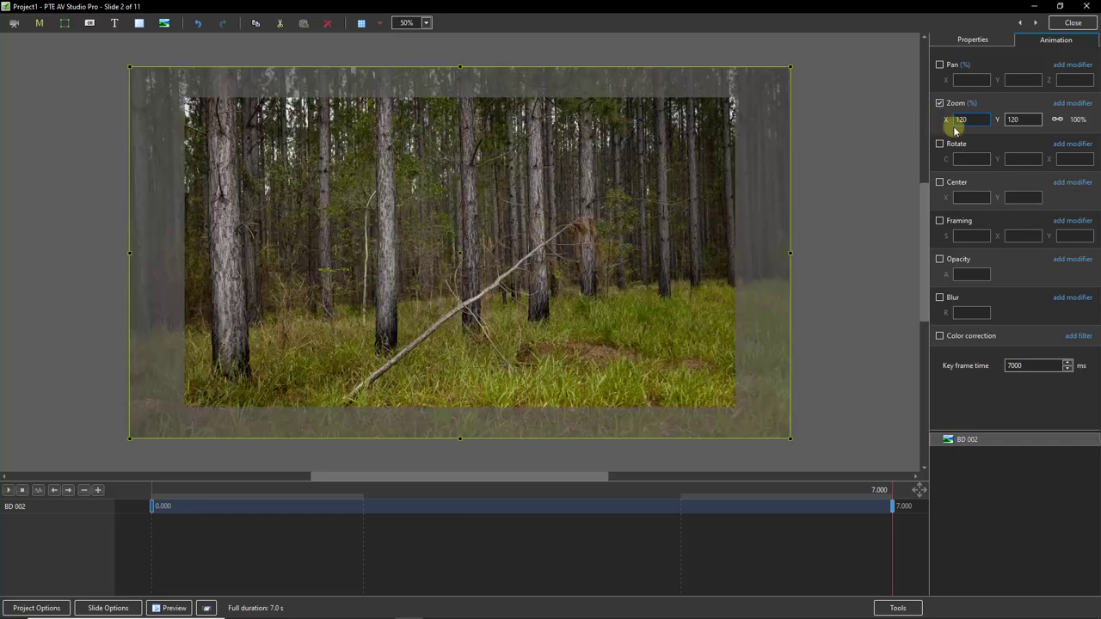
left_click(955, 126)
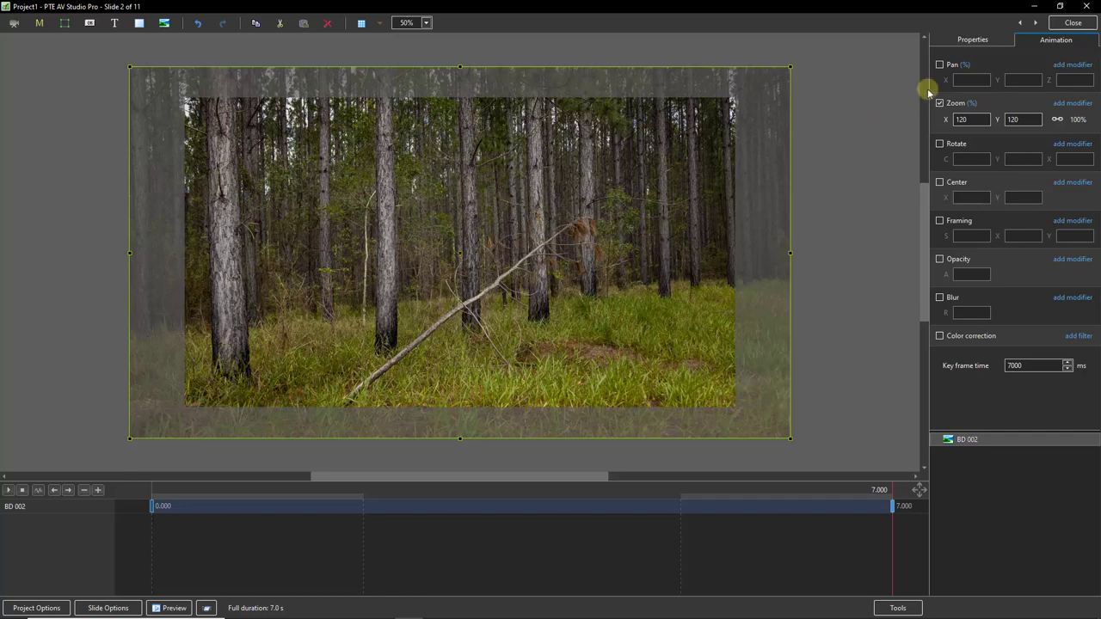
Step: Step forward past slide 3 to slide 4 of 11, BD 004
left_click(1037, 24)
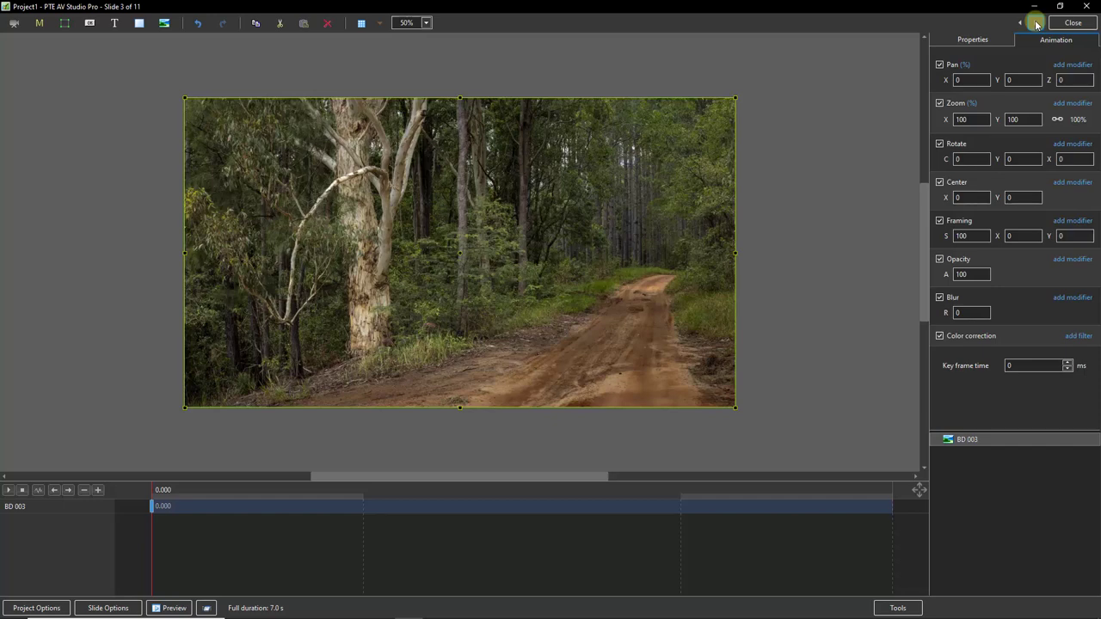
left_click(1037, 24)
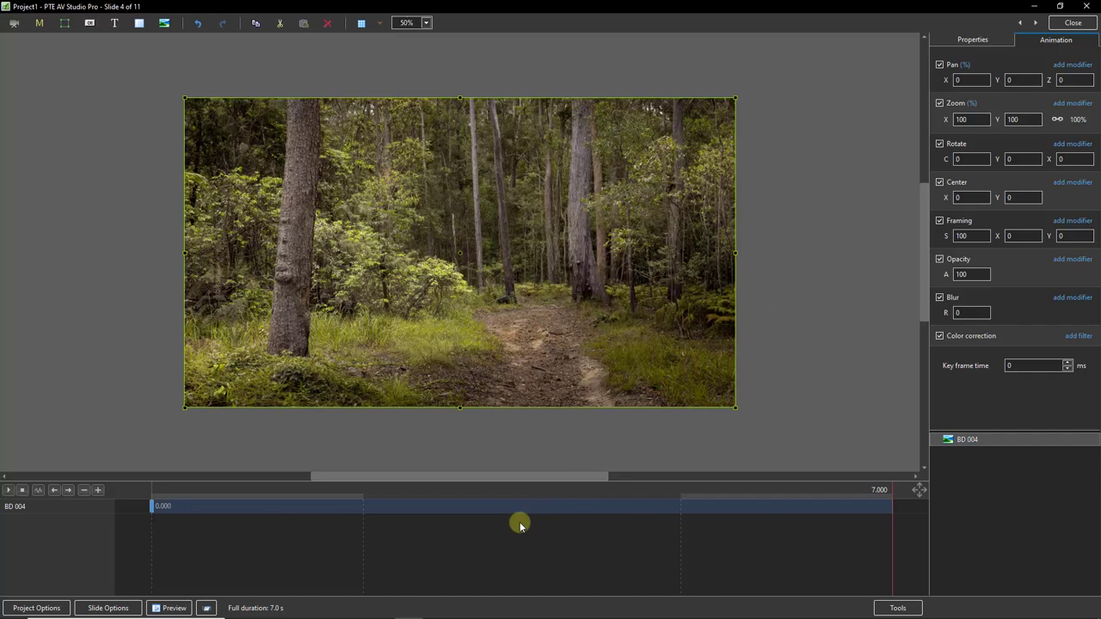
Step: Add a 7.000 key frame to slide 4 and set its 0-second key frame zoom to 120
key("Insert")
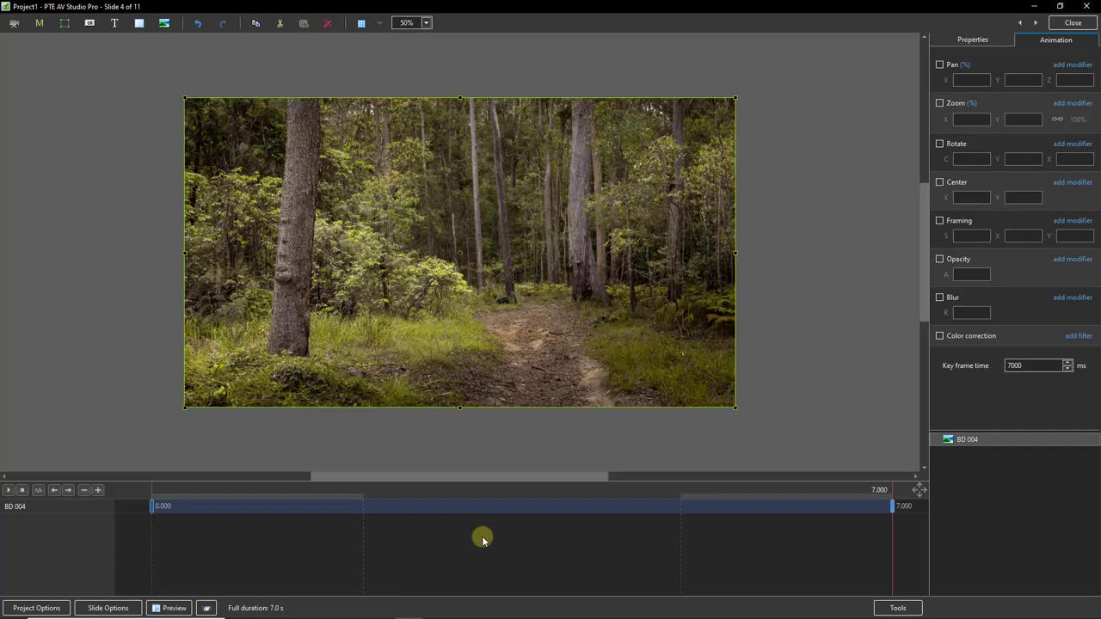
left_click(151, 506)
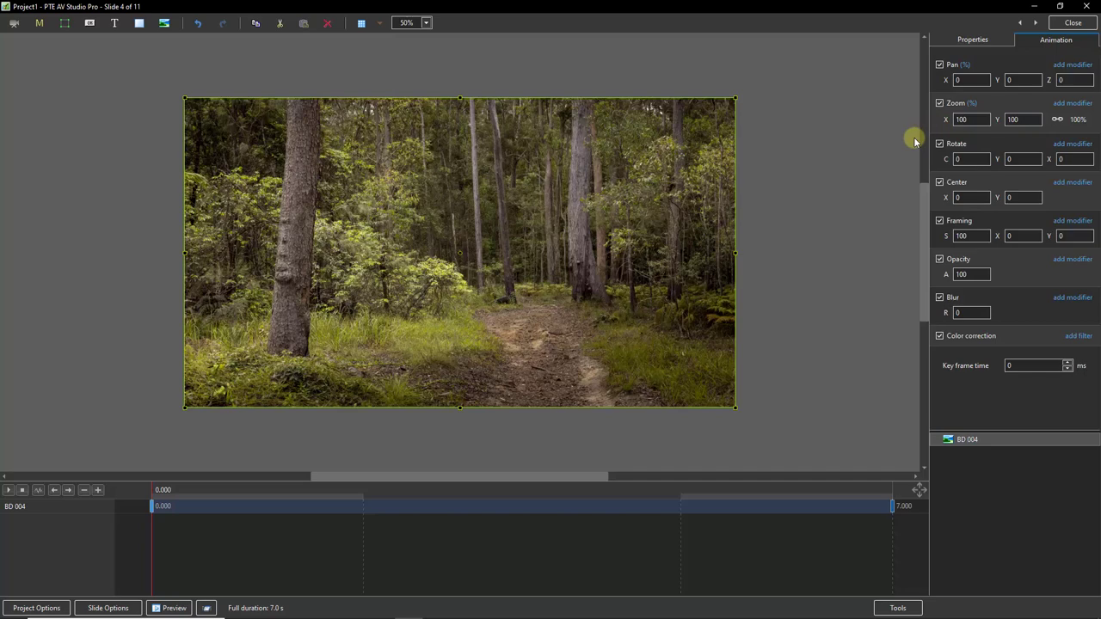
double_click(965, 119)
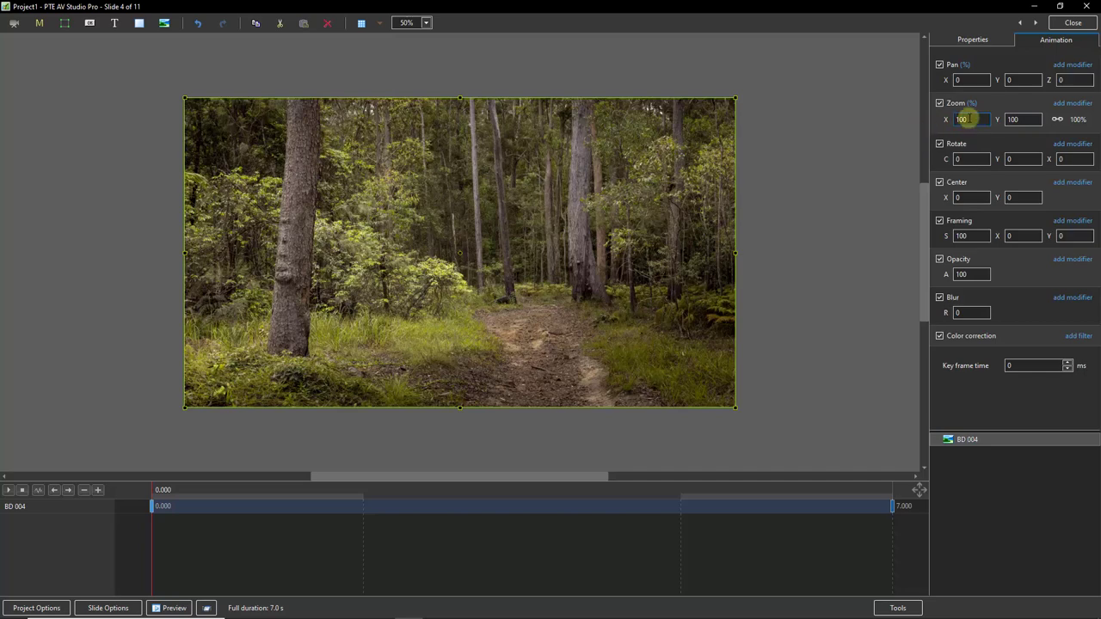
type("120")
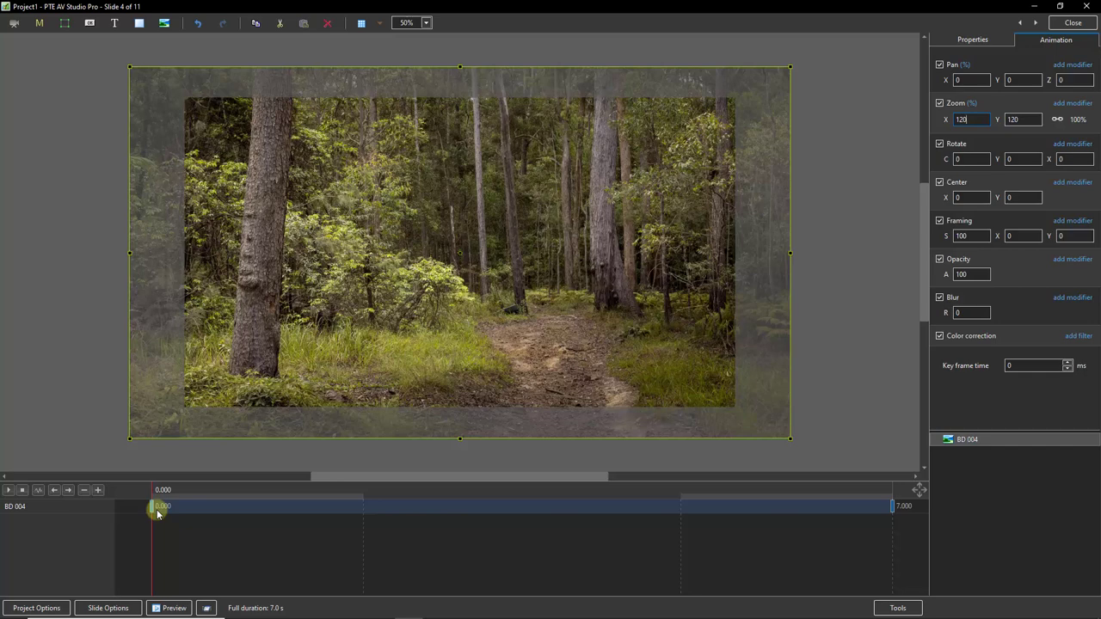
Step: Set slide 4's end key frame zoom to 100% and preview the zoom-out from 120%
left_click(8, 491)
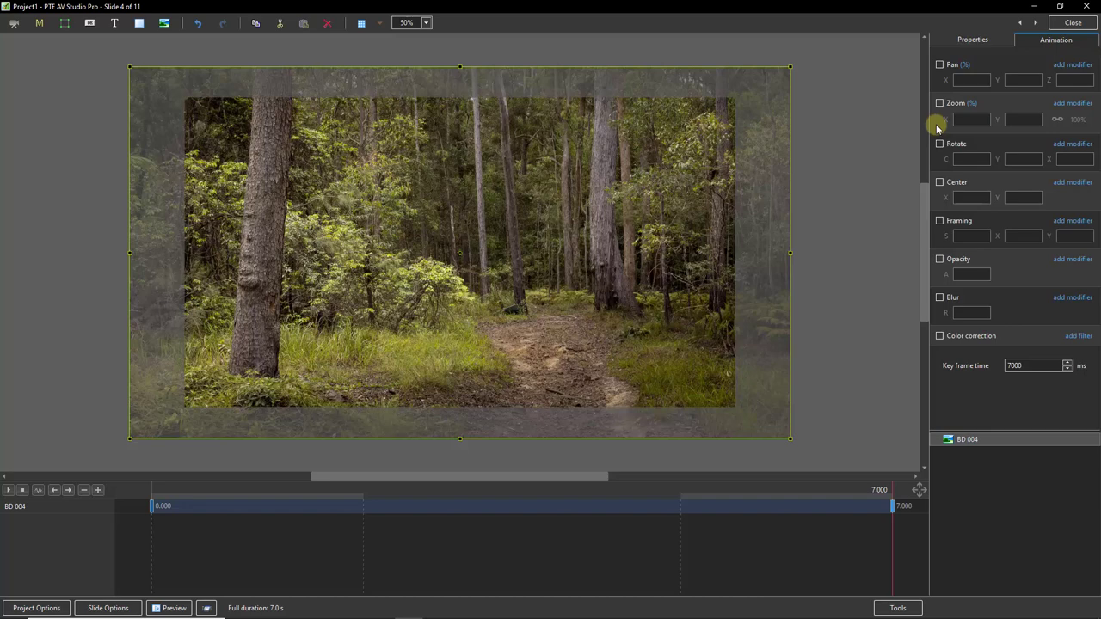
left_click(940, 104)
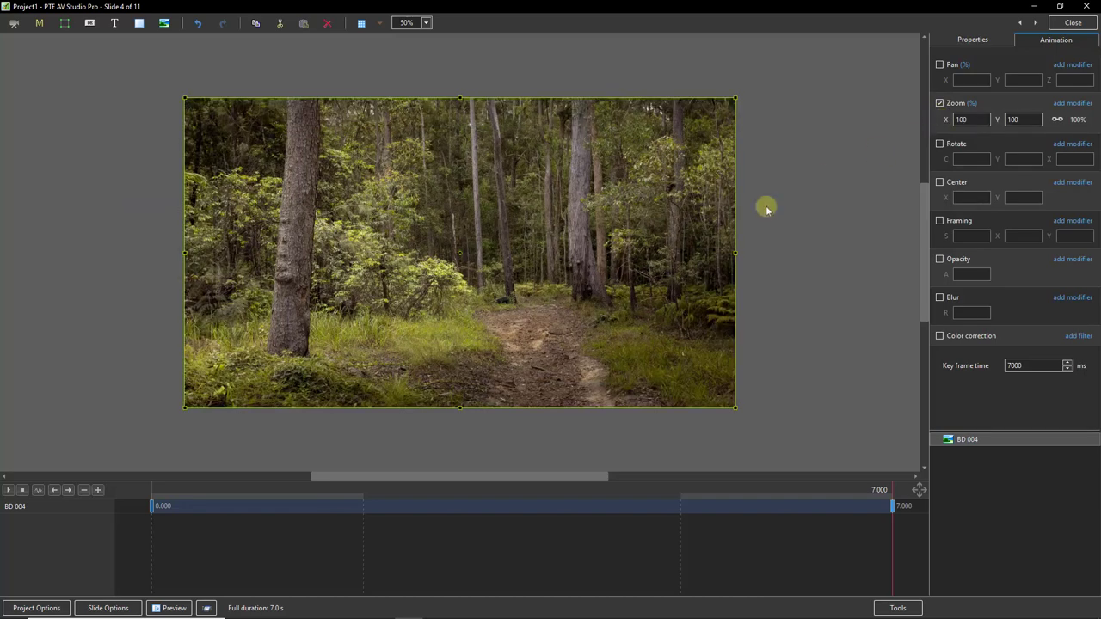
left_click(151, 507)
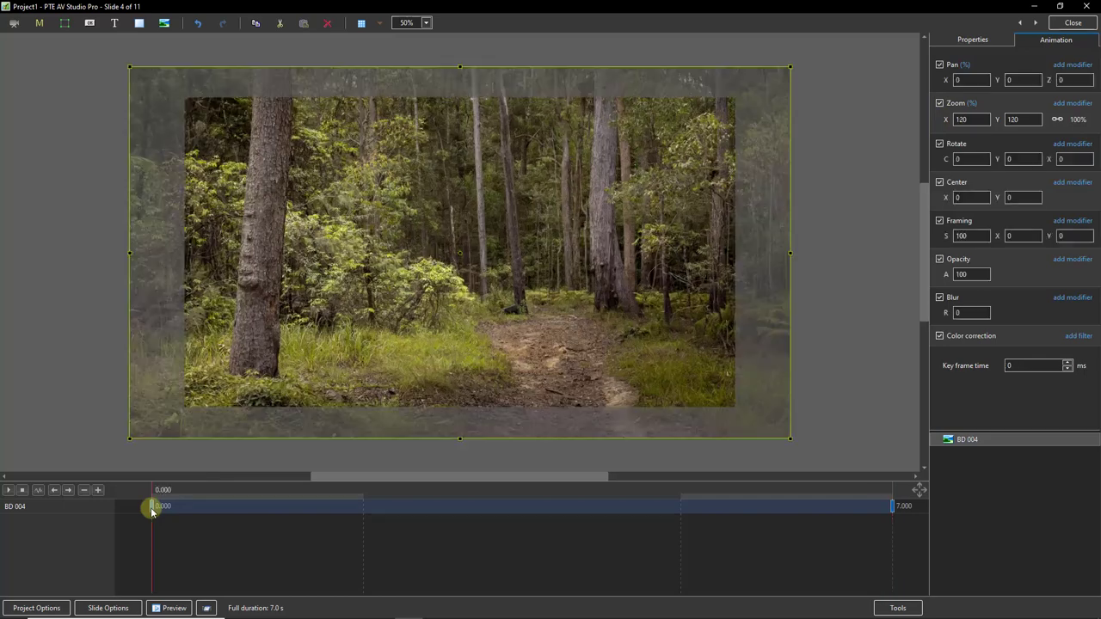
left_click(8, 491)
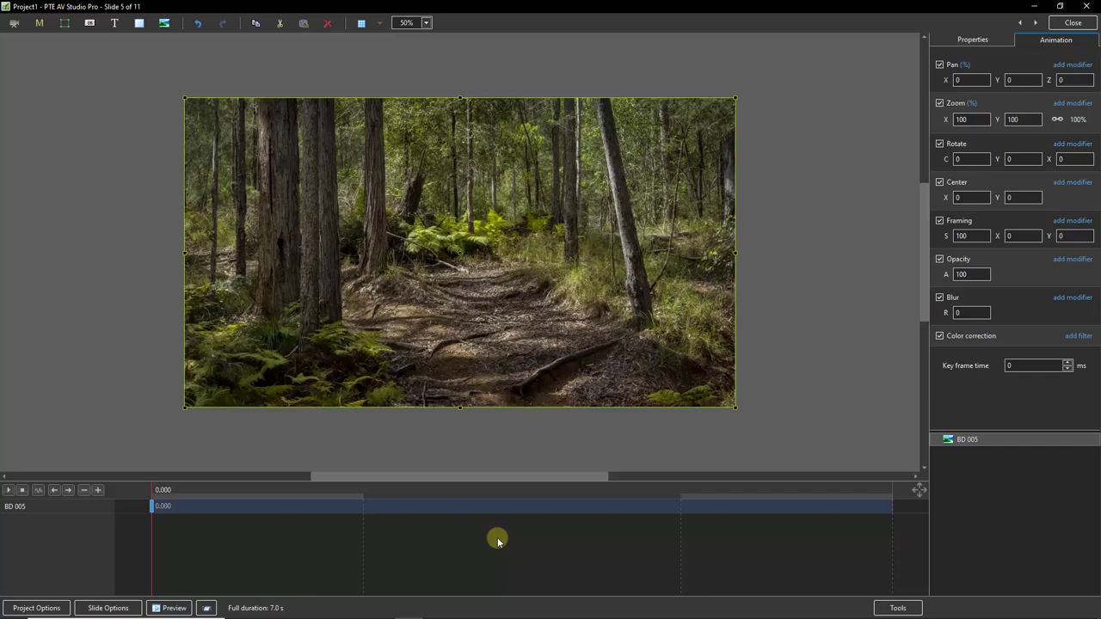
Step: Give slide 5's 0-second key frame zoom 120% and pan X of -19
key("End")
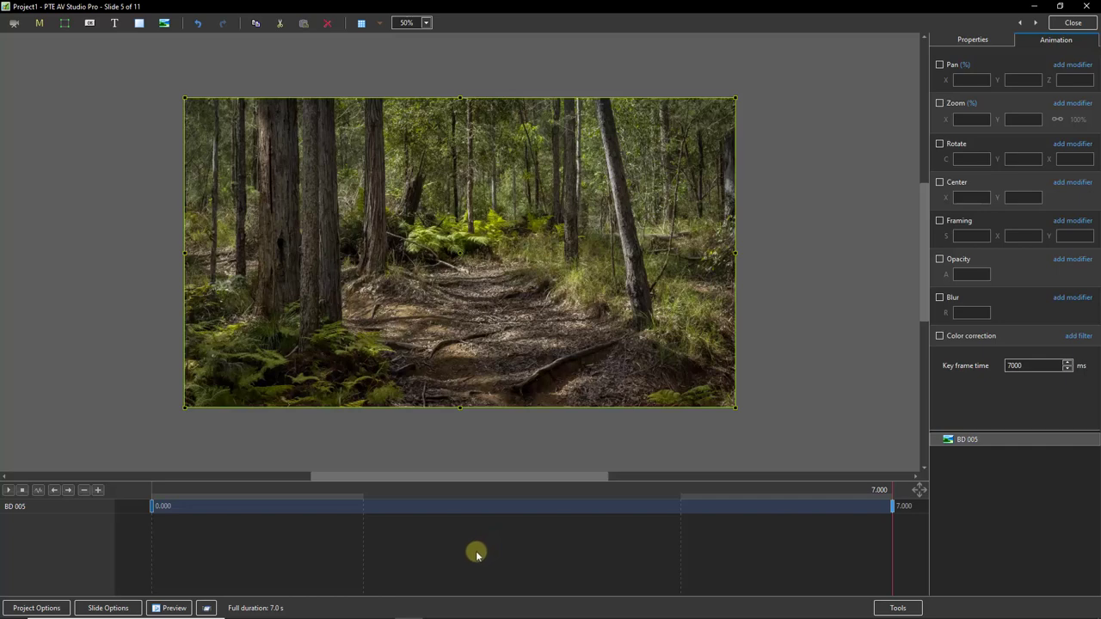
left_click(151, 507)
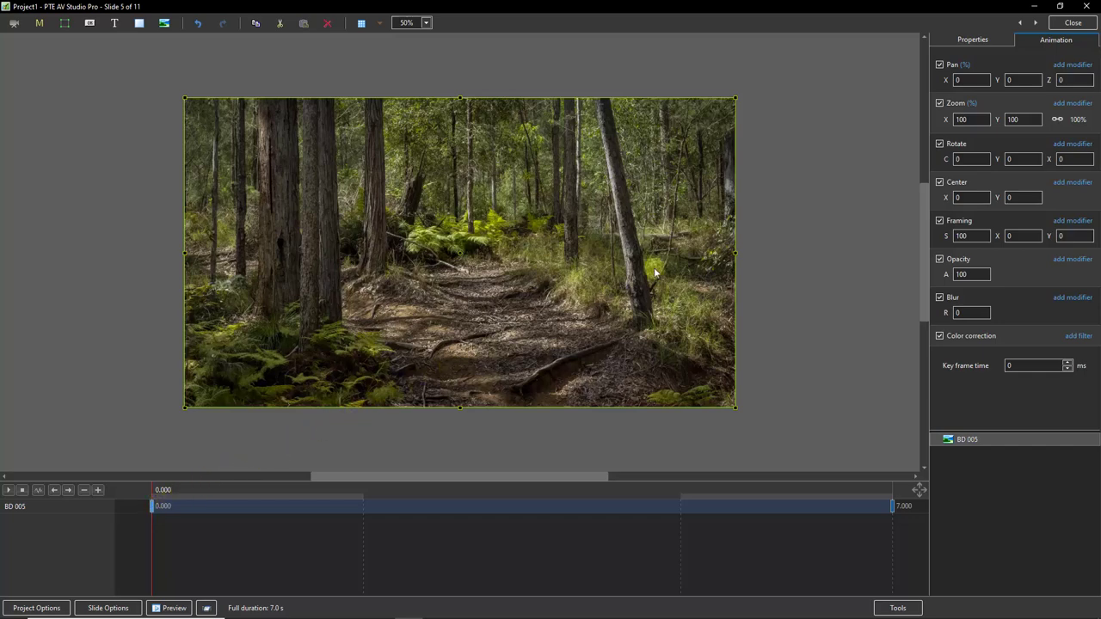
double_click(967, 120)
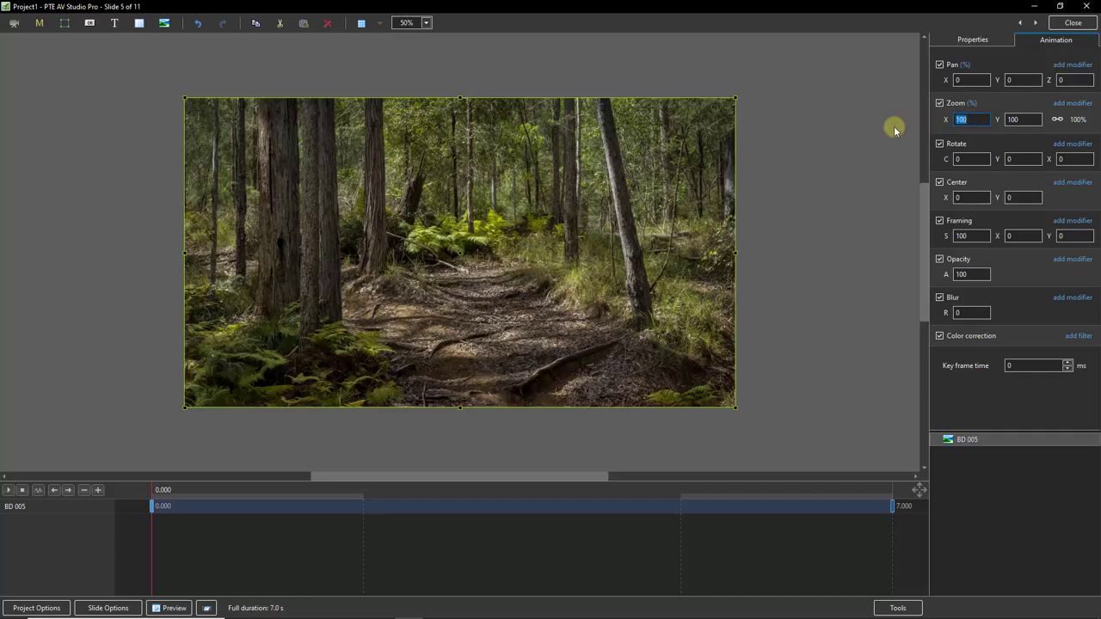
type("120")
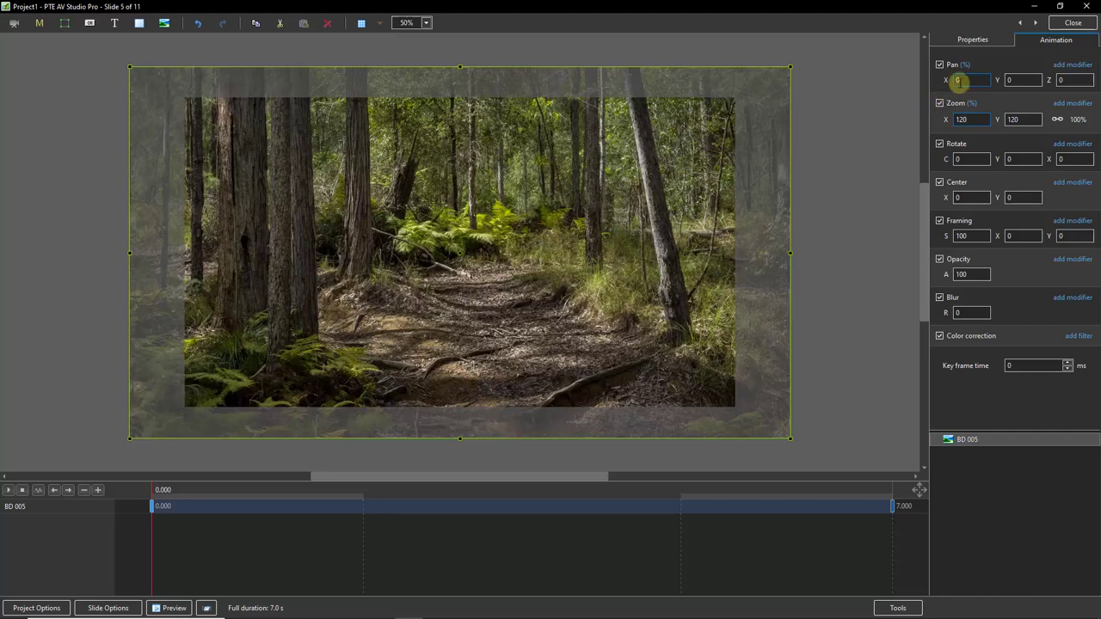
left_click(958, 80)
type("-8")
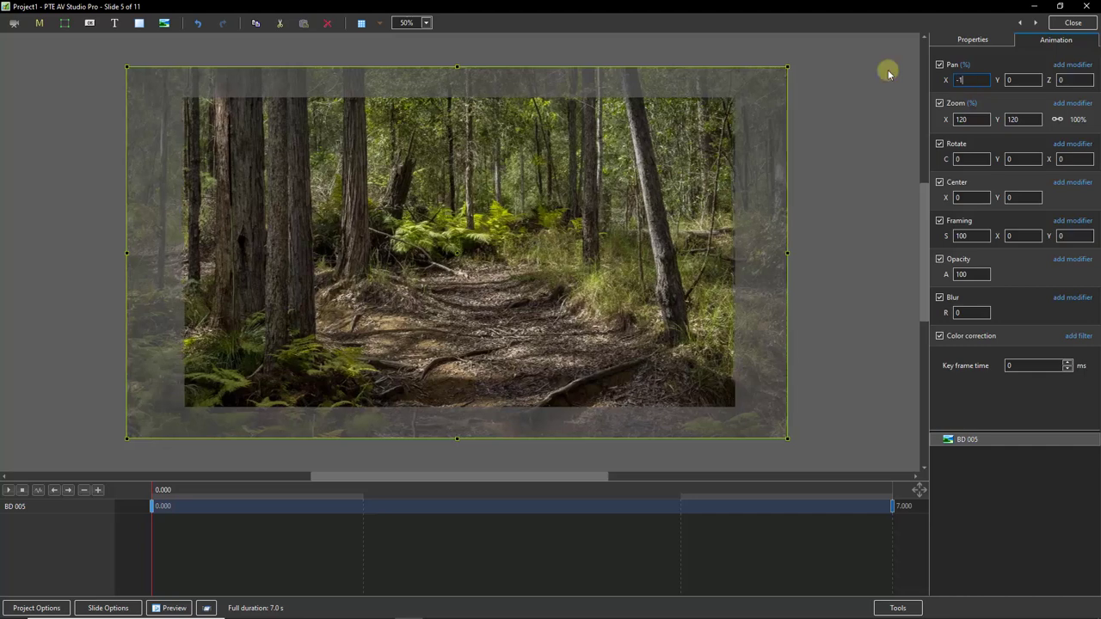
key("Down")
key("Down")
key("Down")
key("Down")
key("Down")
key("Down")
key("Down")
key("Down")
key("Down")
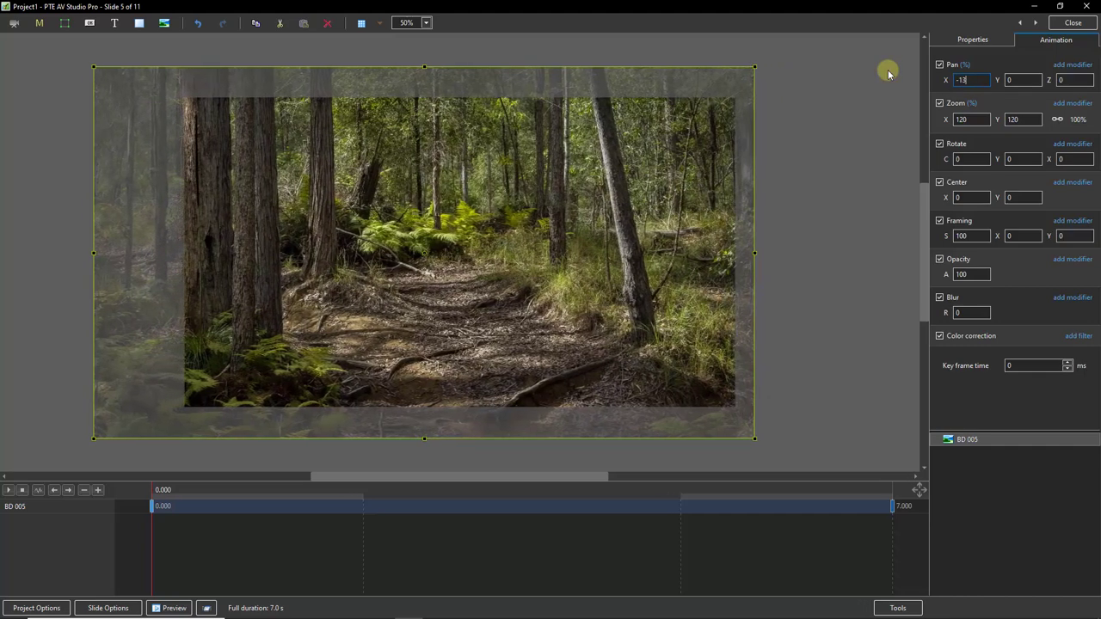
key("Down")
key("Down")
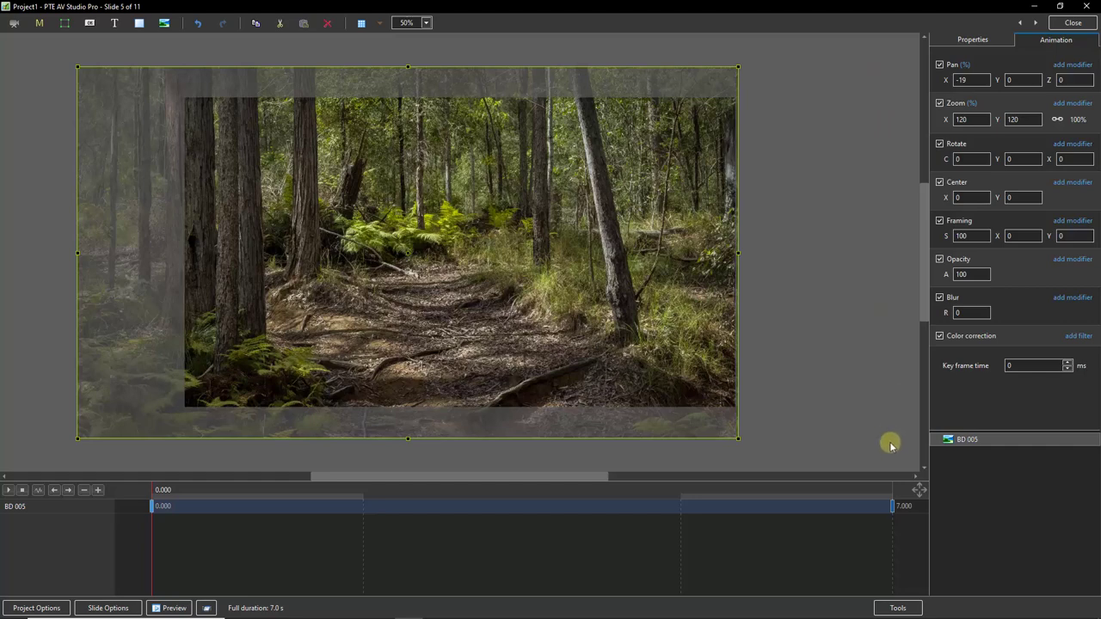
Step: Set slide 5's 7-second key frame pan X to 19 and preview the left-to-right sweep
left_click(893, 506)
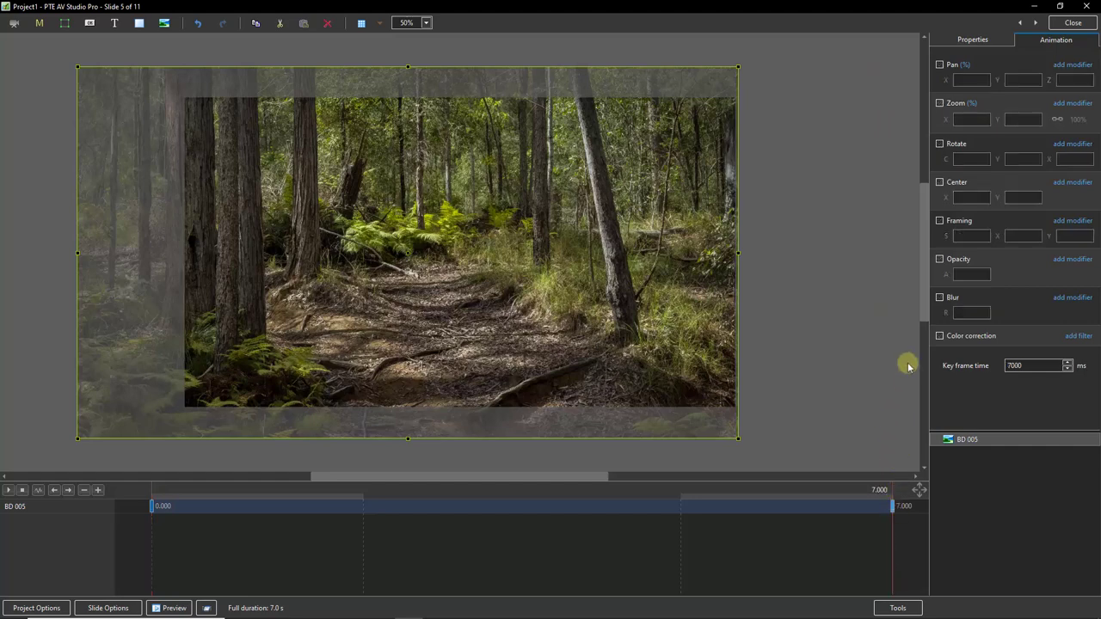
left_click(940, 64)
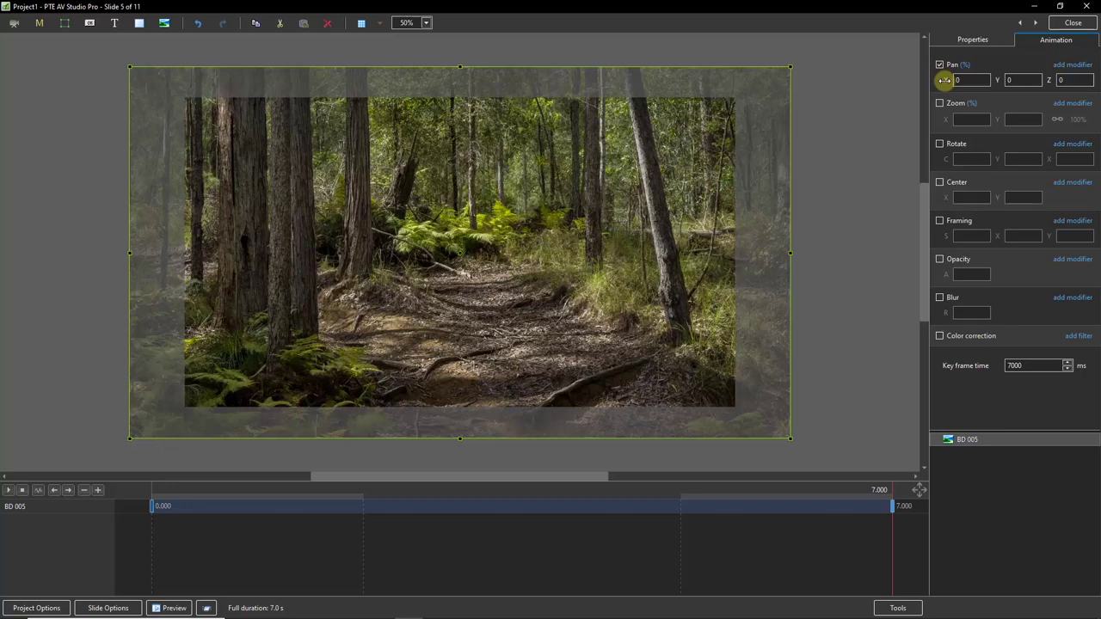
left_click_drag(944, 80, 957, 80)
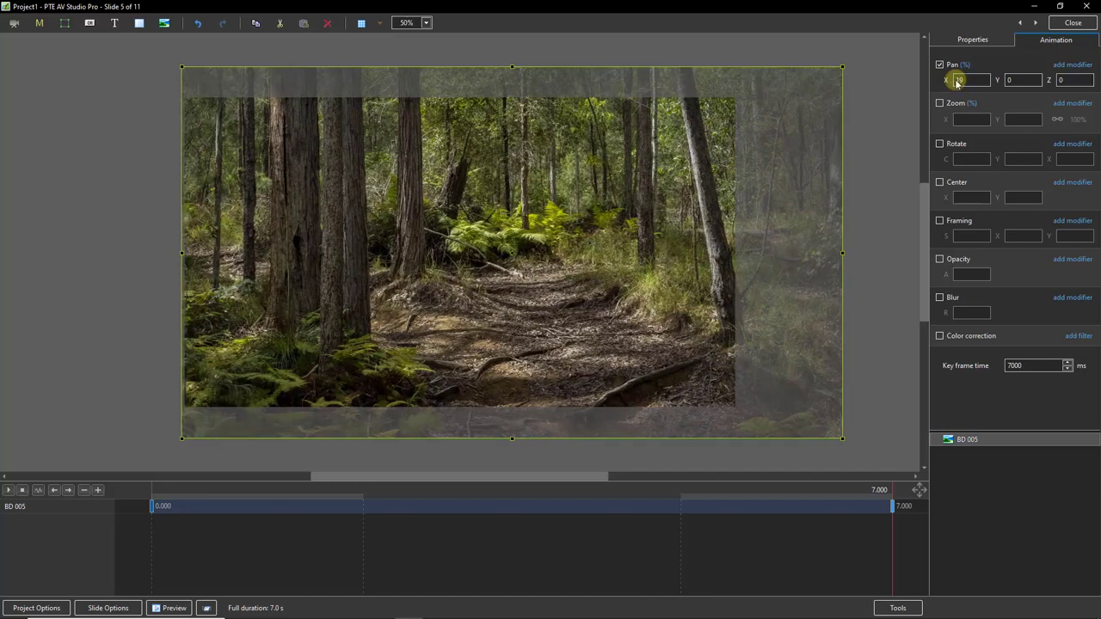
left_click(152, 509)
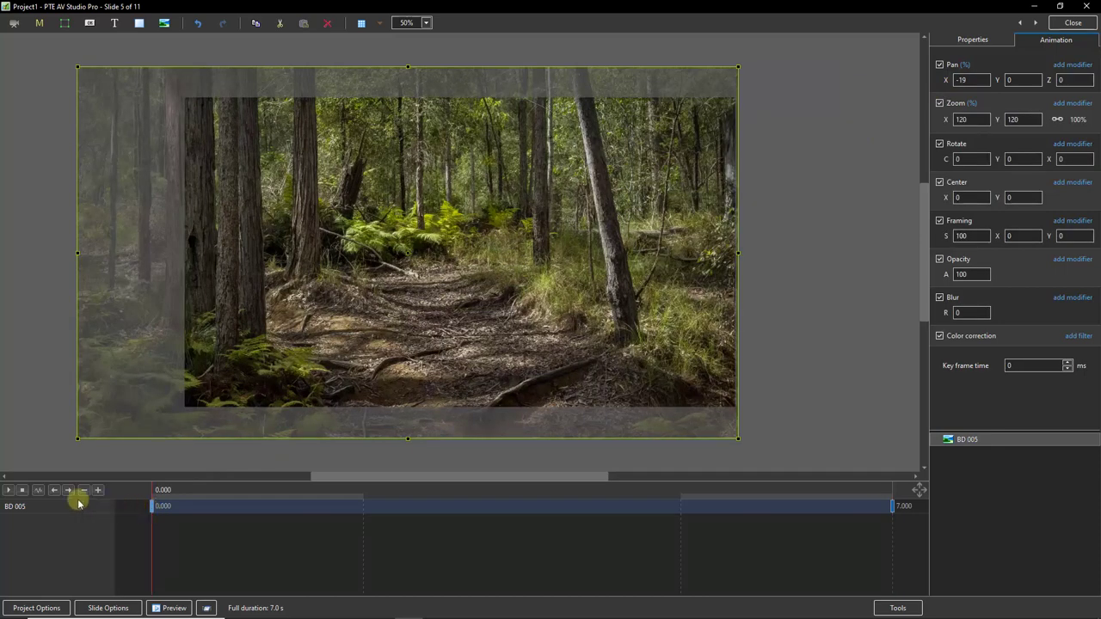
left_click(7, 492)
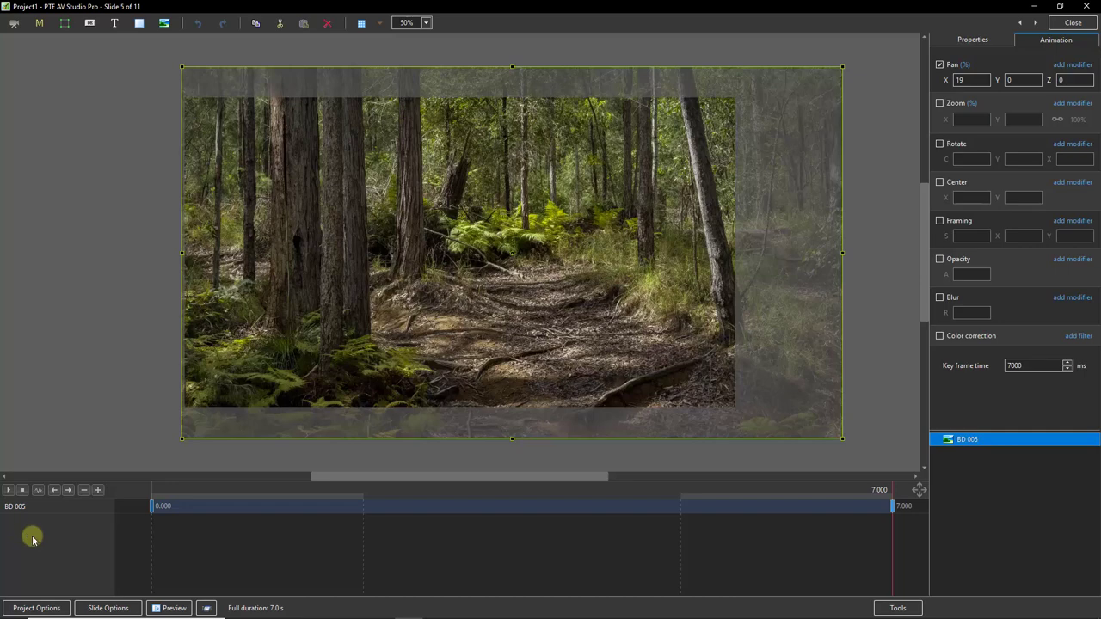
Step: Change slide 5's starting keyframe Pan X from -19 to -2 and preview the gentler pan
left_click(150, 506)
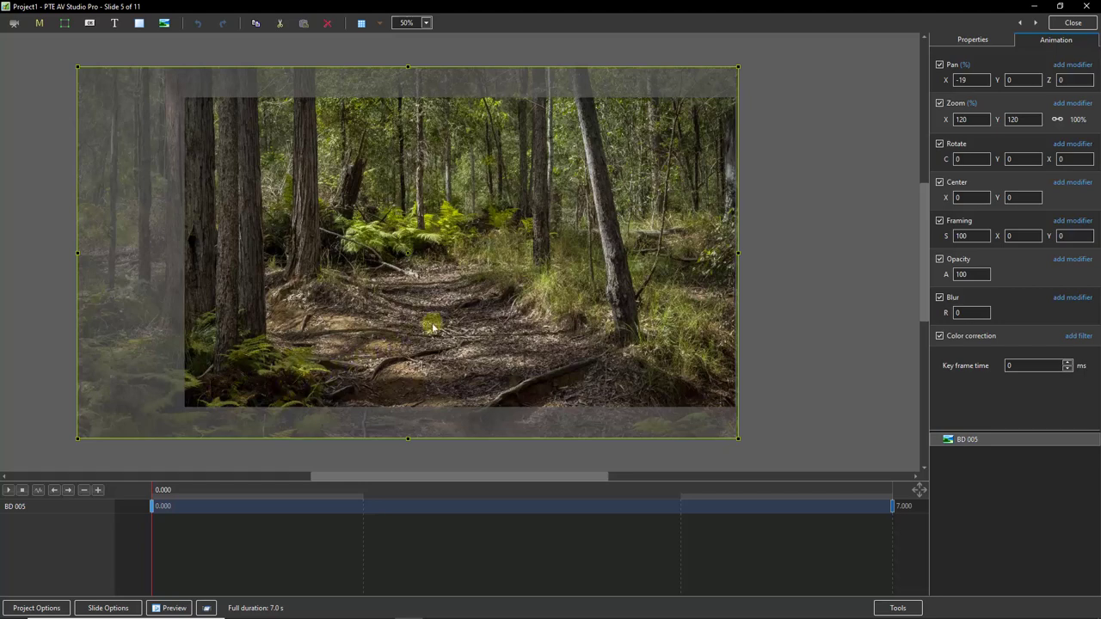
left_click(946, 80)
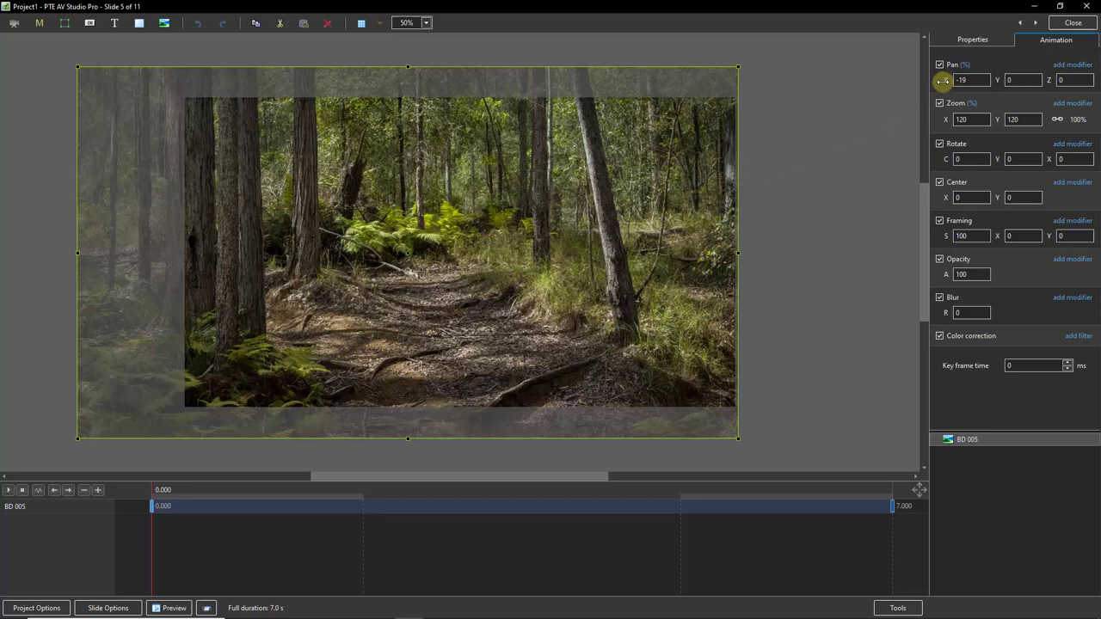
left_click_drag(943, 80, 954, 81)
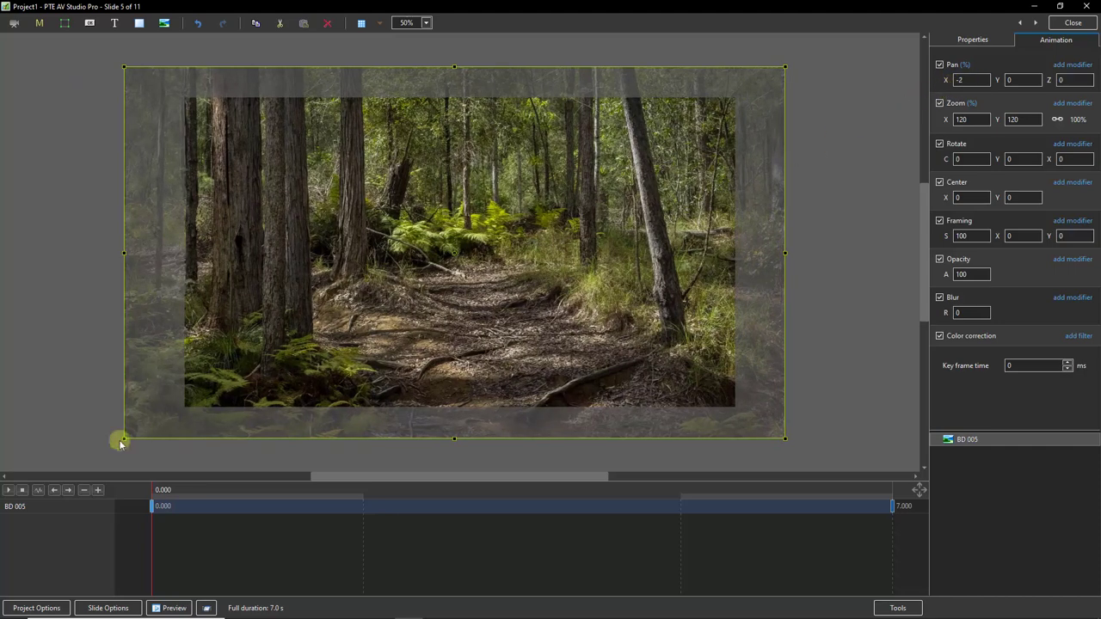
left_click(7, 492)
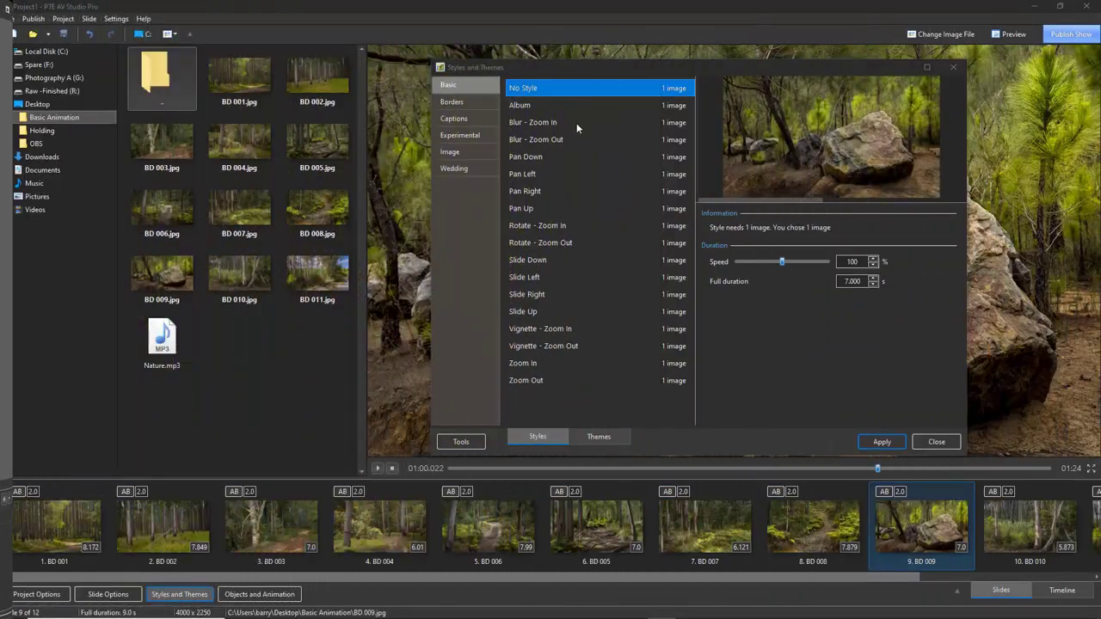
Step: Preview Blur - Zoom In and Blur - Zoom Out on slide 9, then settle on Pan Right
left_click(576, 122)
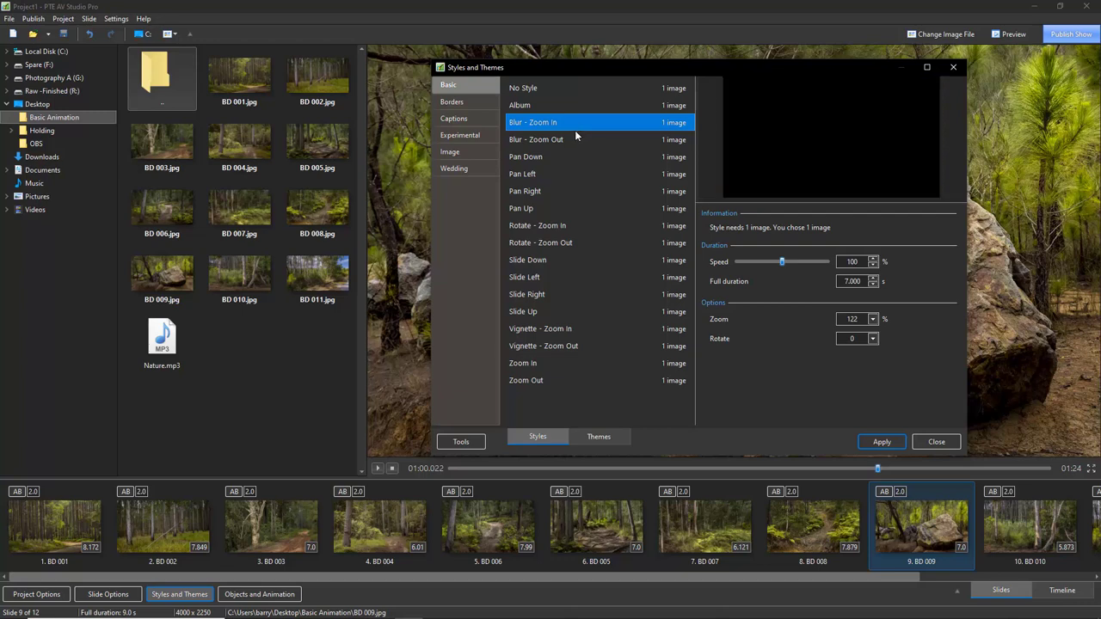
left_click(567, 140)
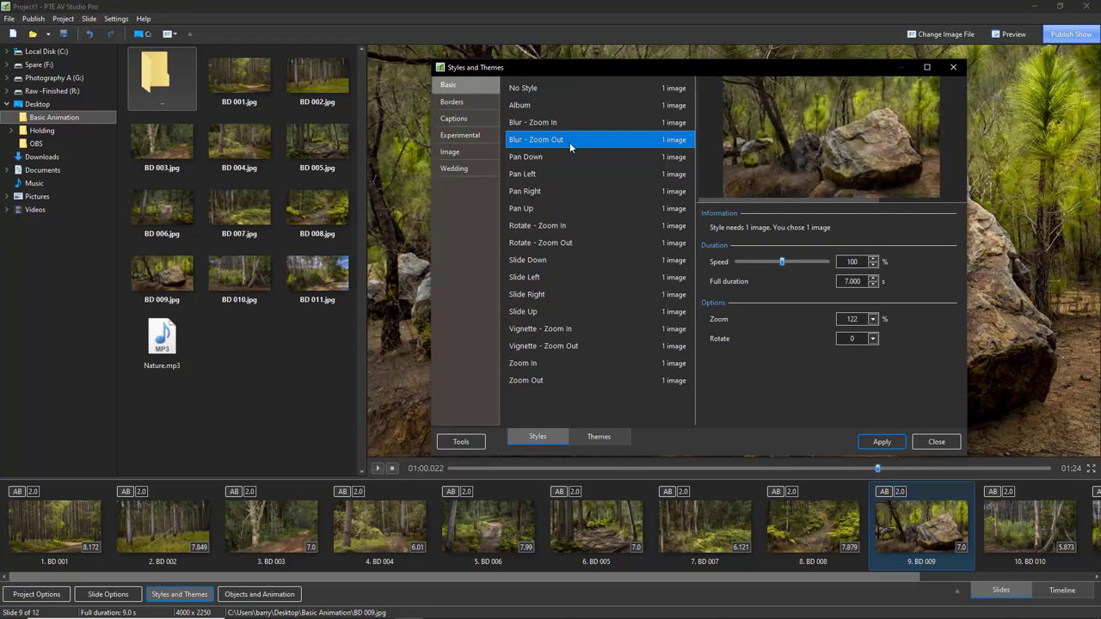
left_click(554, 193)
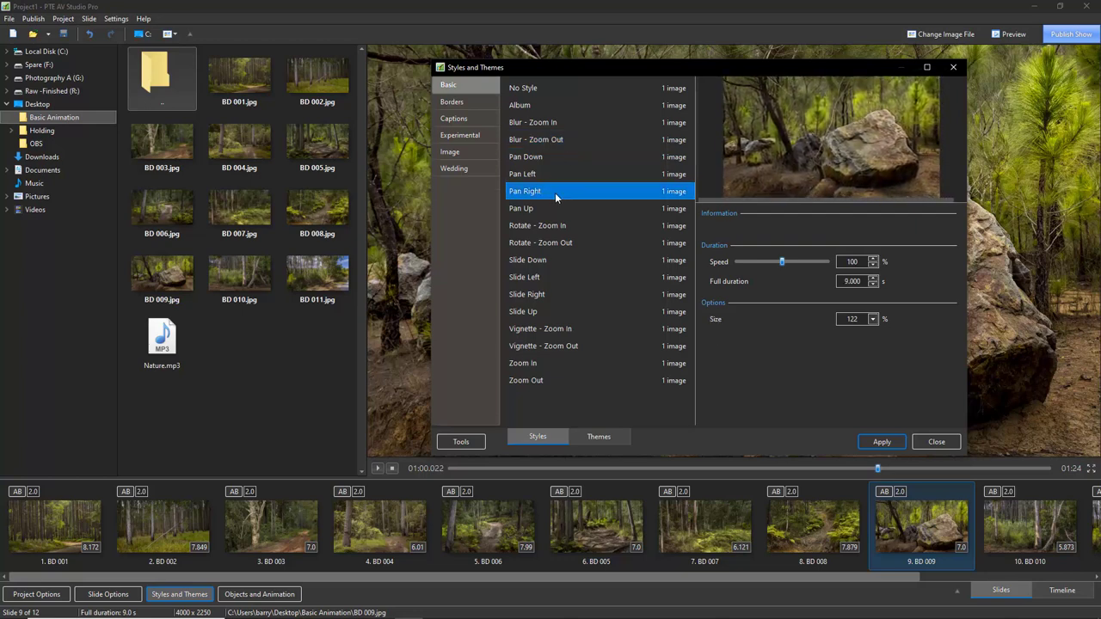